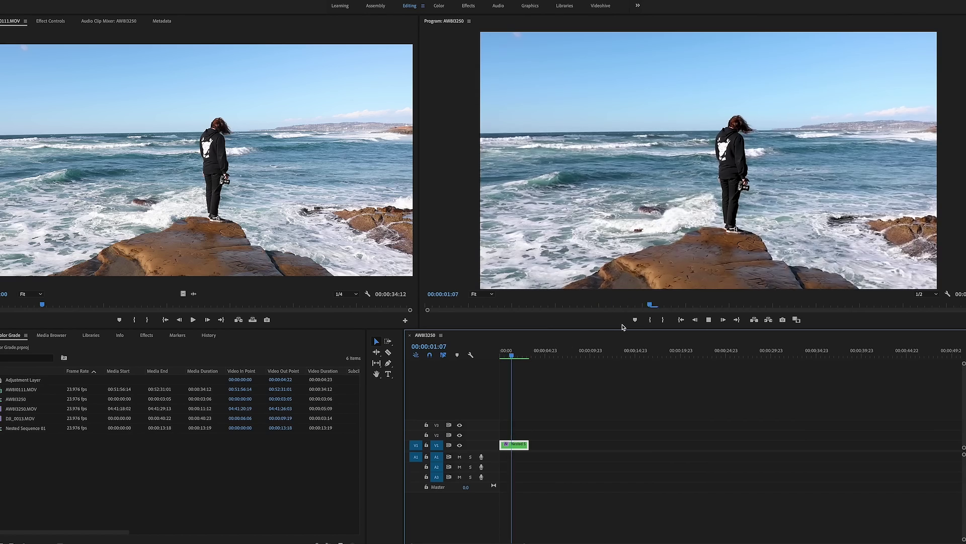
Step: Play the ungraded beach clip in the Program Monitor, then stop playback
key(space)
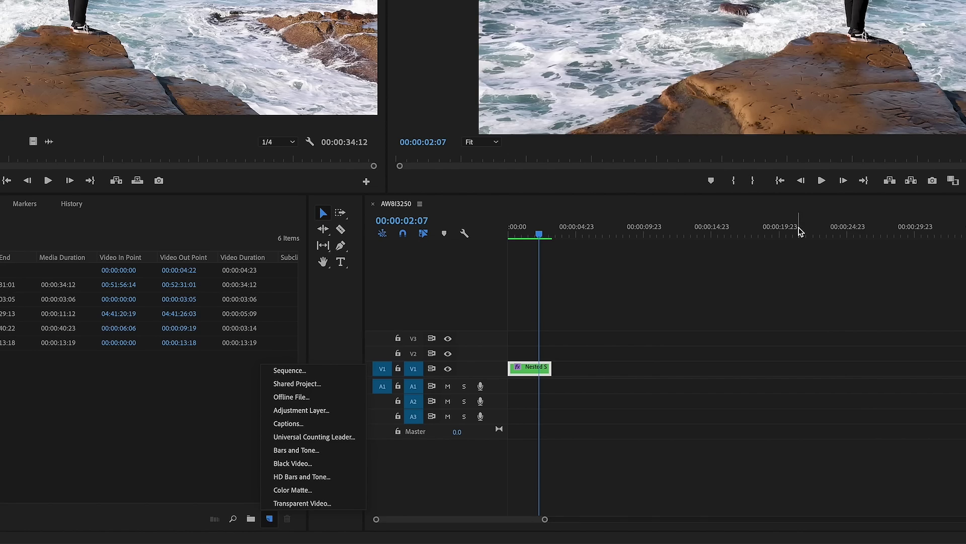
Step: Create a 1920×1080 adjustment layer, place it on V2 above Nested Sequence 01, and trim it to 00:00:03:06
click(738, 328)
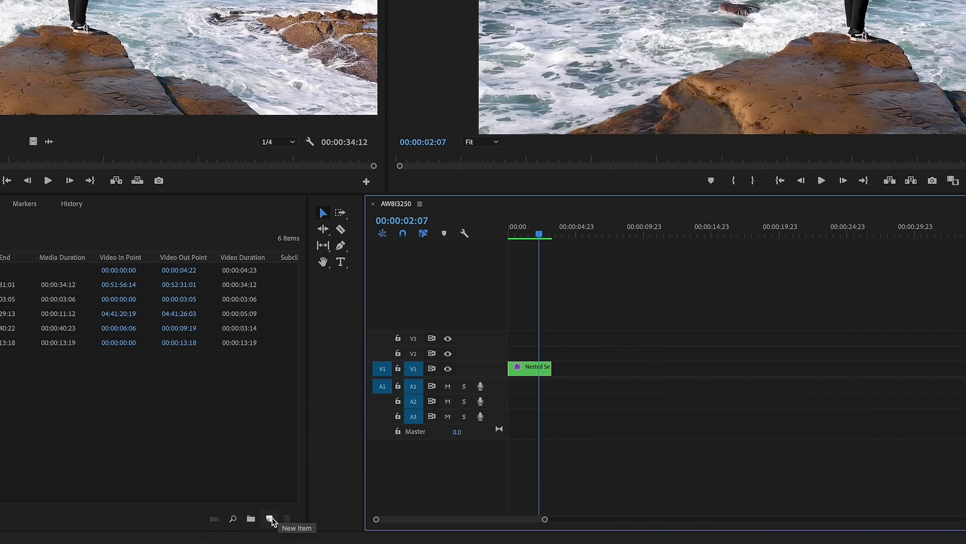
click(269, 519)
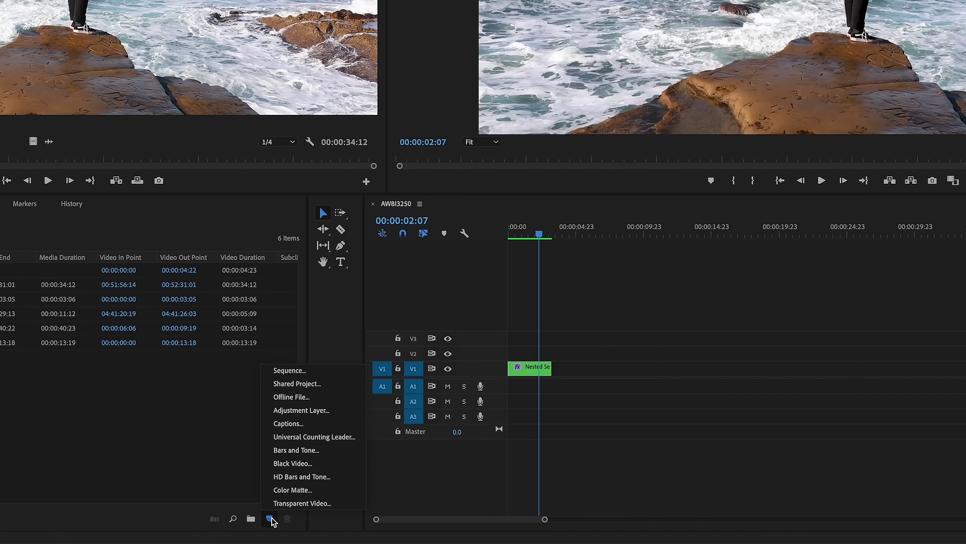
click(312, 409)
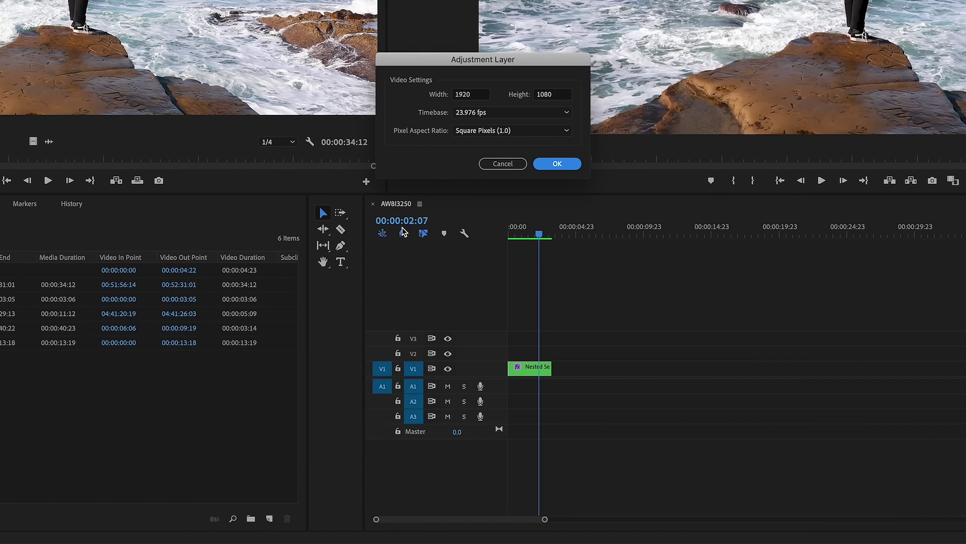
key(Return)
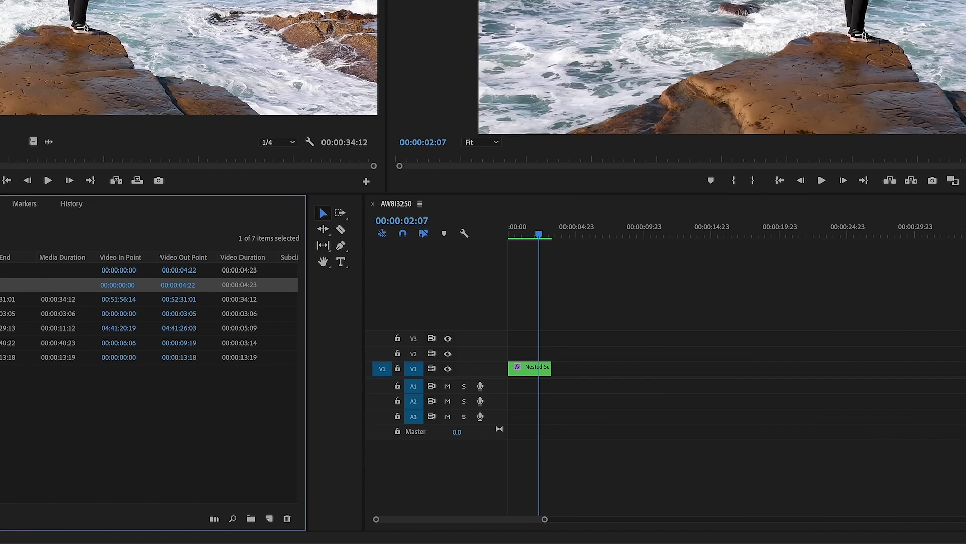
drag(199, 291, 491, 357)
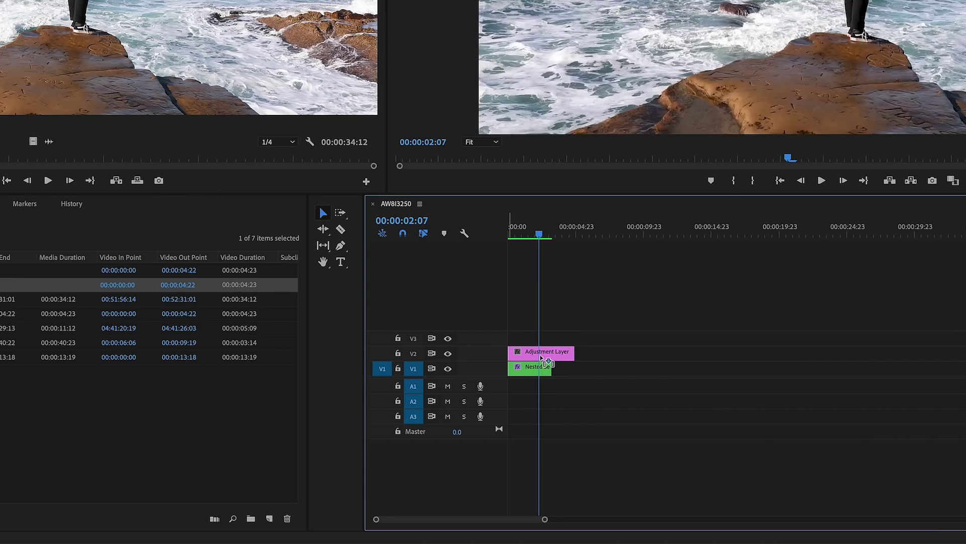
drag(570, 354, 551, 354)
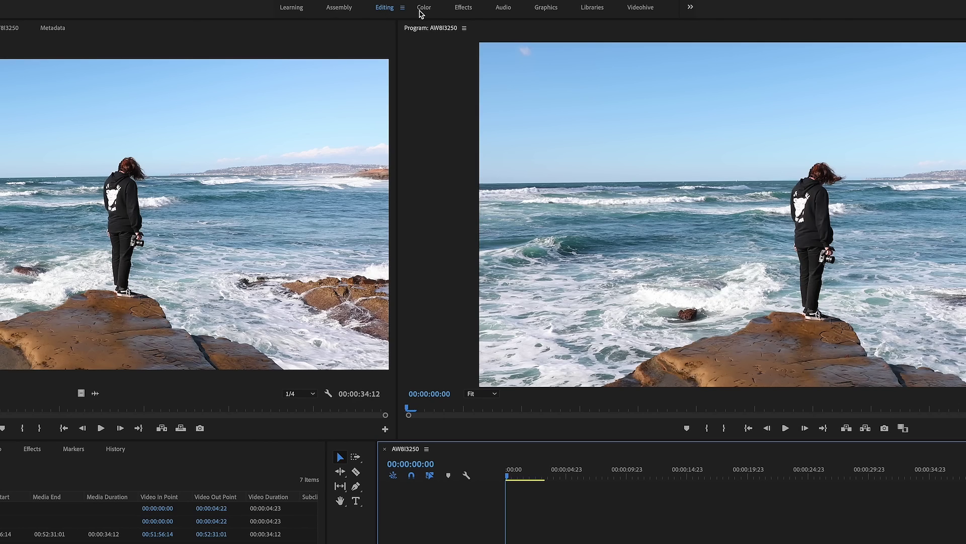
Step: In the Color workspace, lower Highlights to about -19 and nudge Shadows and Blacks slightly down
click(422, 8)
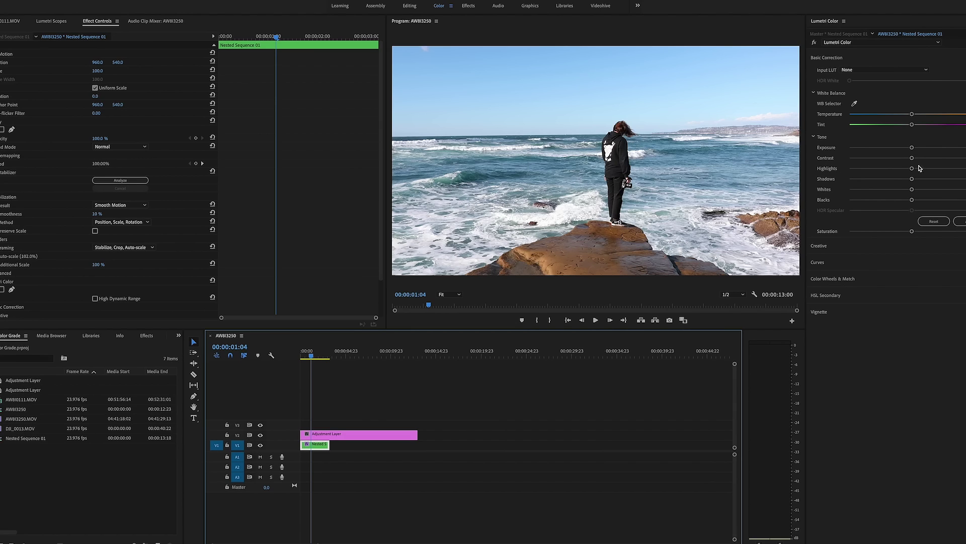
drag(914, 169, 913, 170)
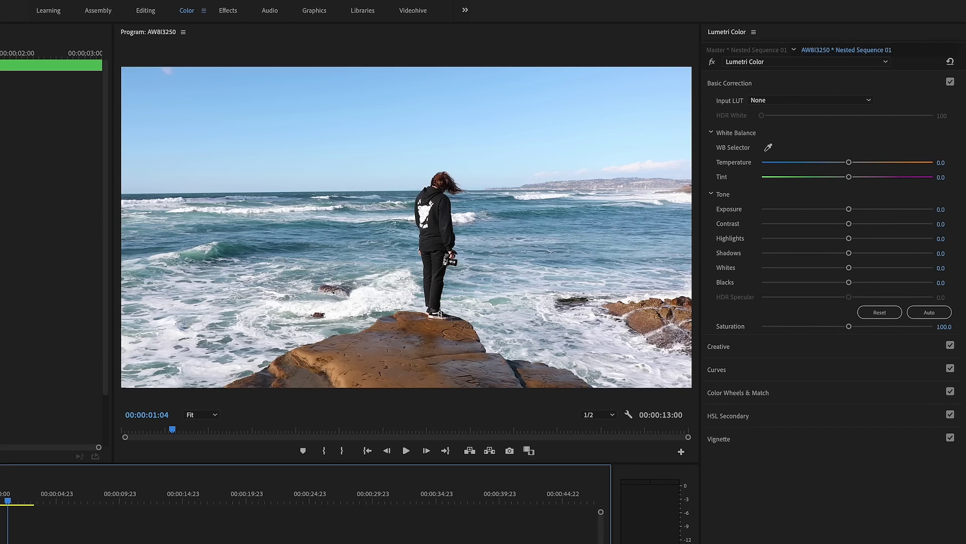
drag(850, 239, 832, 239)
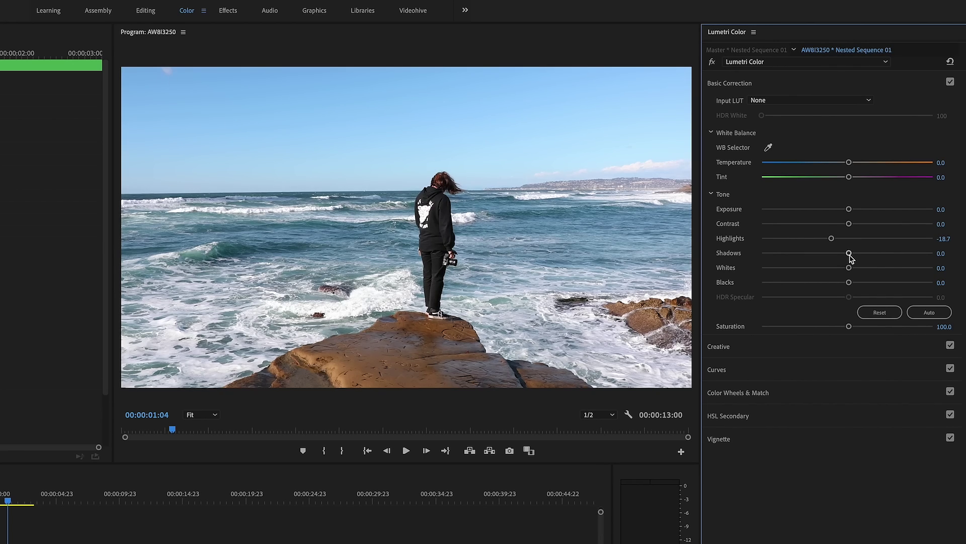
mouse_move(850, 255)
mouse_down()
mouse_move(861, 256)
mouse_move(840, 256)
mouse_up()
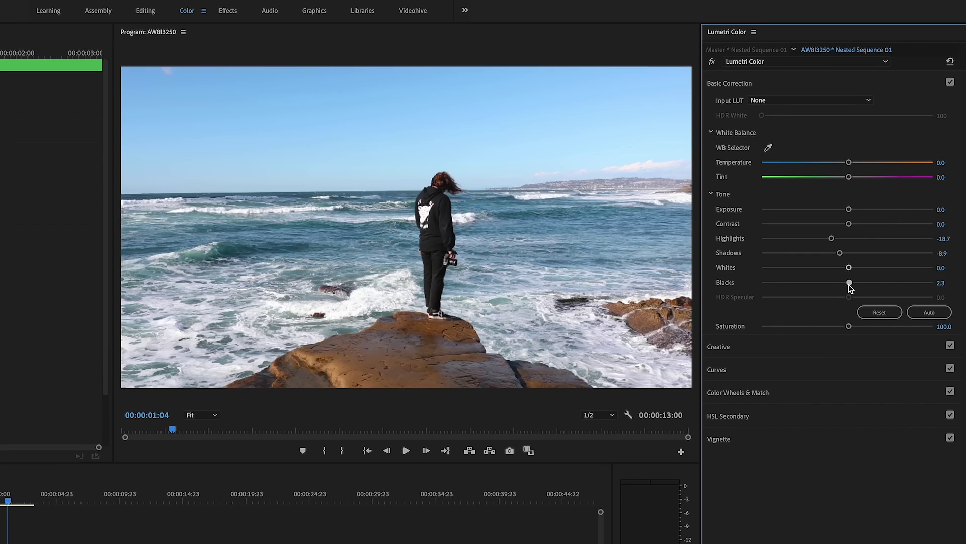
drag(849, 284, 841, 286)
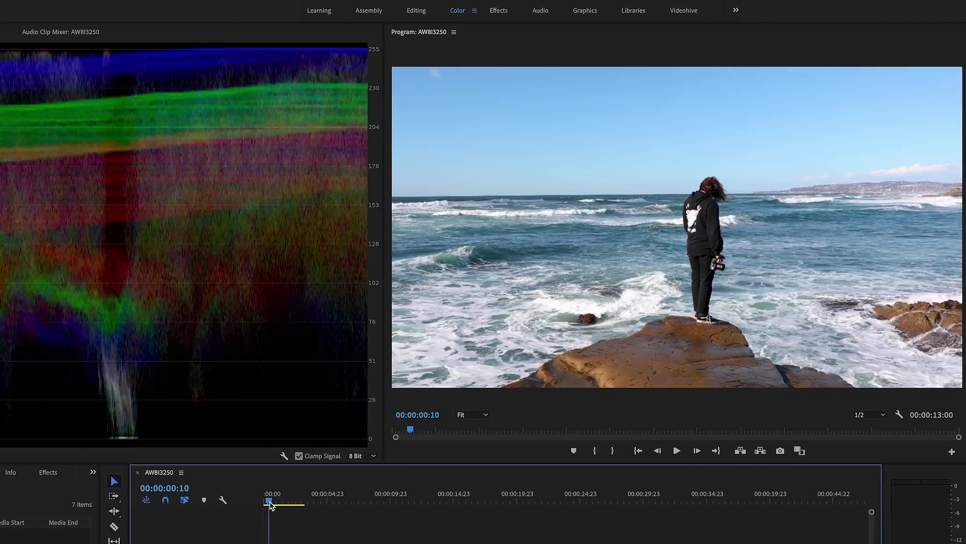
click(4, 500)
Step: Scrub through the clip, then nudge the Lumetri Whites slider slightly while watching the waveform
drag(389, 506, 400, 505)
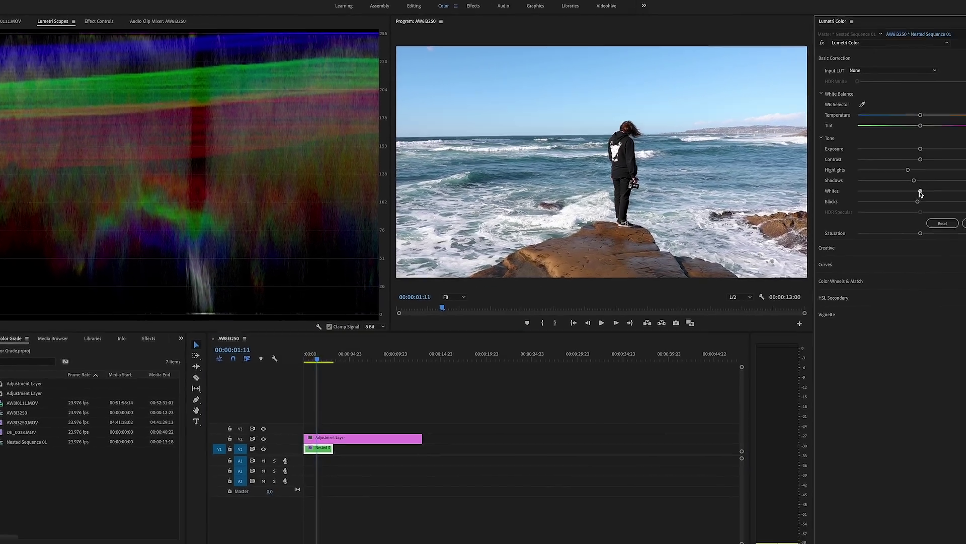
drag(964, 210, 962, 210)
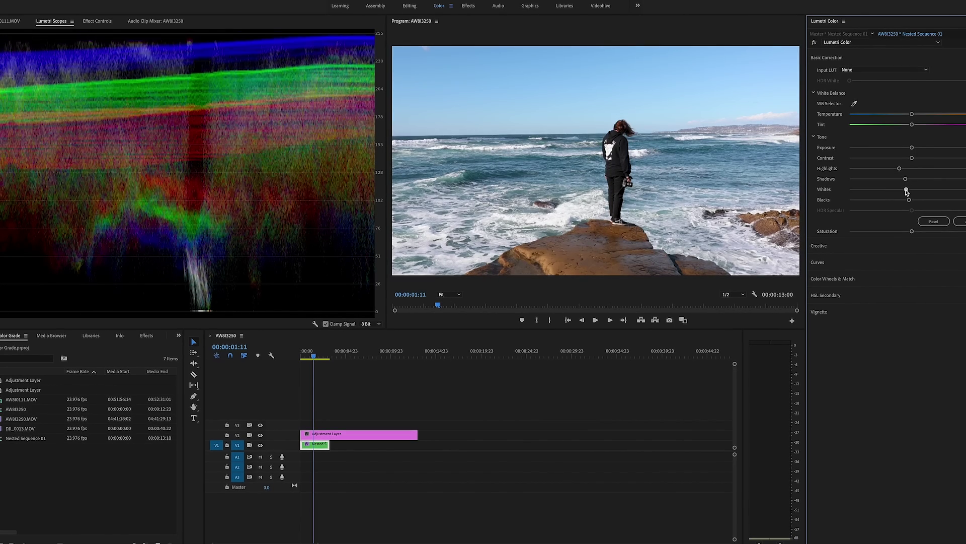
drag(906, 189, 907, 190)
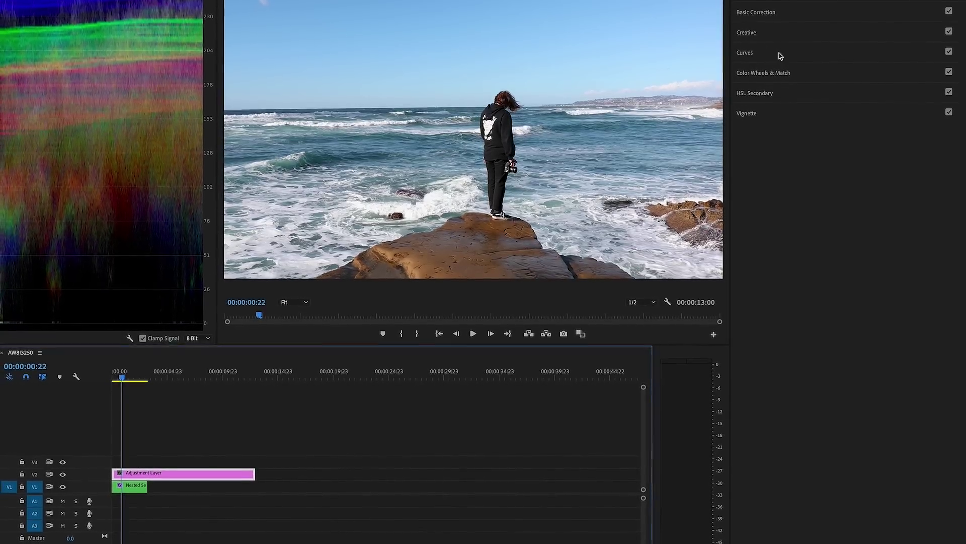
Step: Expand Lumetri Curves and scroll through the RGB and Hue Saturation Curves graphs
click(761, 55)
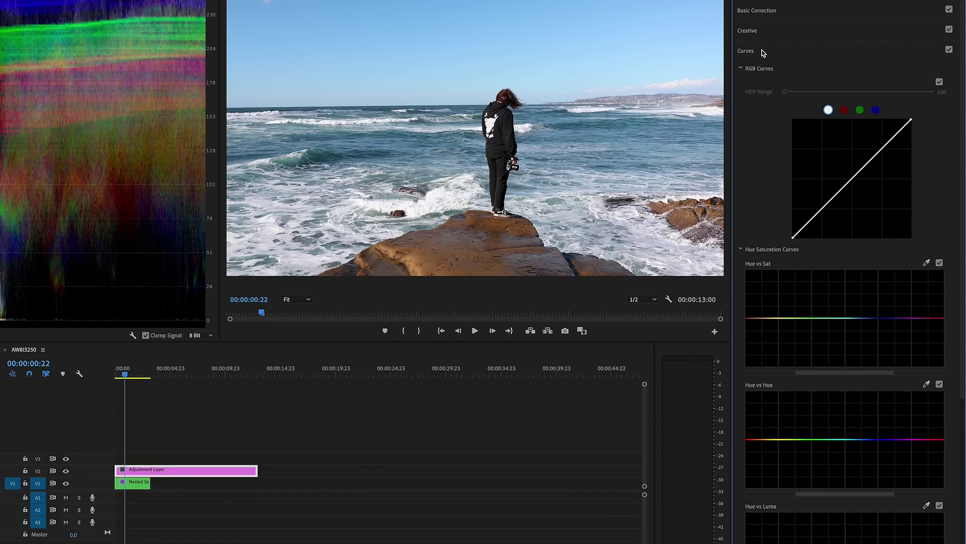
scroll(761, 175, down, 2)
scroll(761, 174, down, 3)
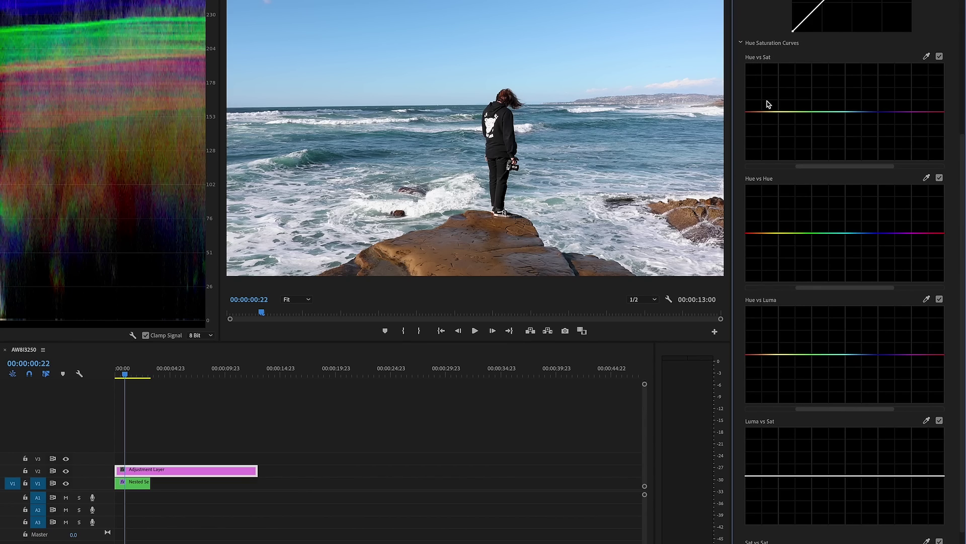
scroll(768, 104, down, 3)
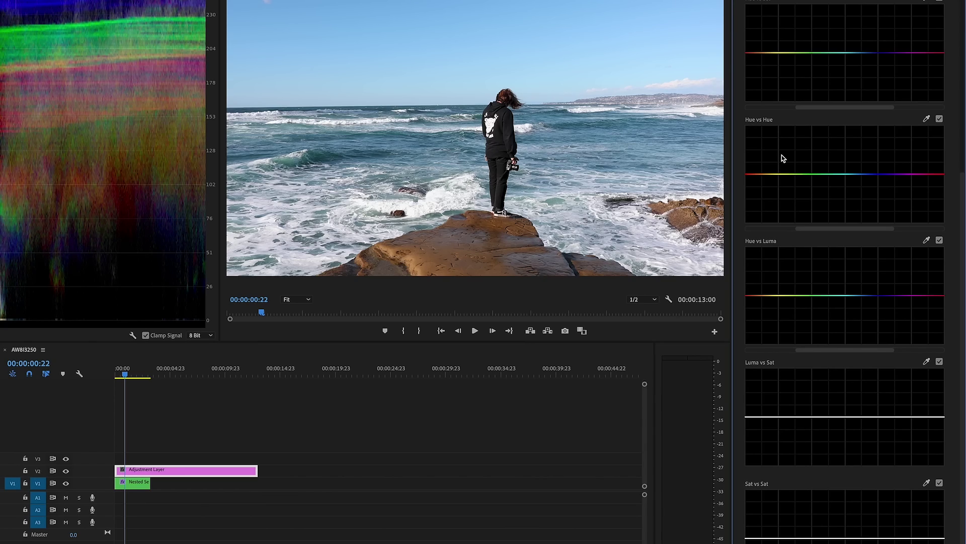
scroll(782, 158, down, 3)
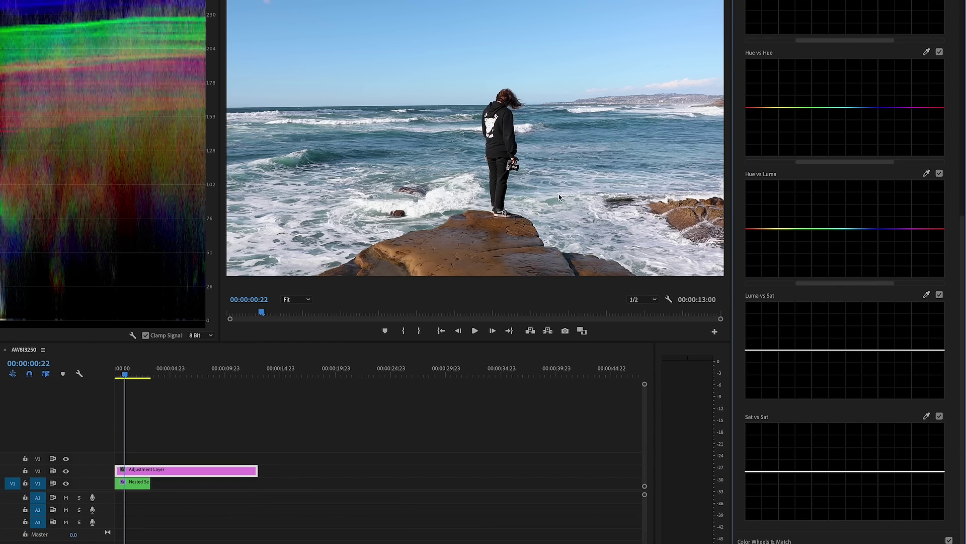
scroll(849, 260, up, 5)
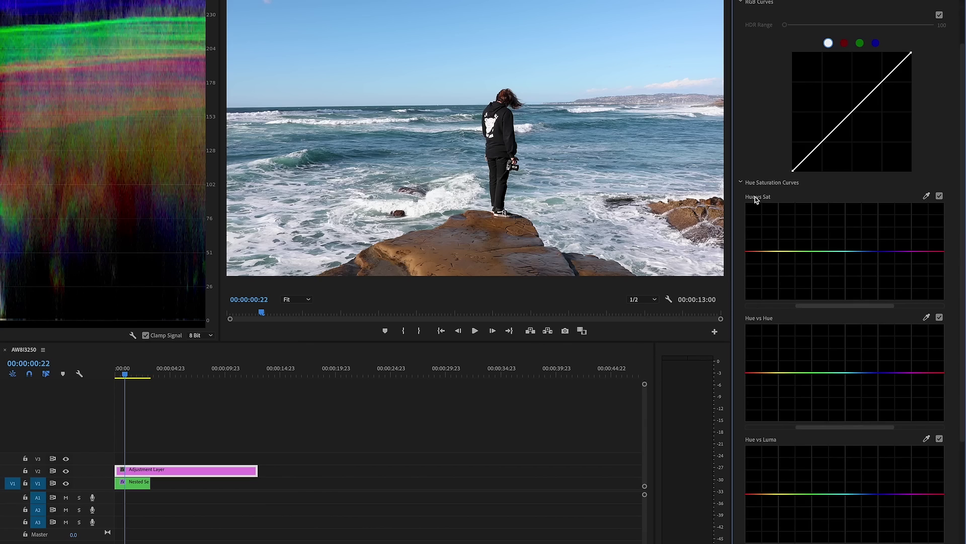
Step: Sample the rock's orange into the Hue vs Sat curve with the eyedropper
scroll(777, 275, up, 1)
scroll(776, 274, down, 1)
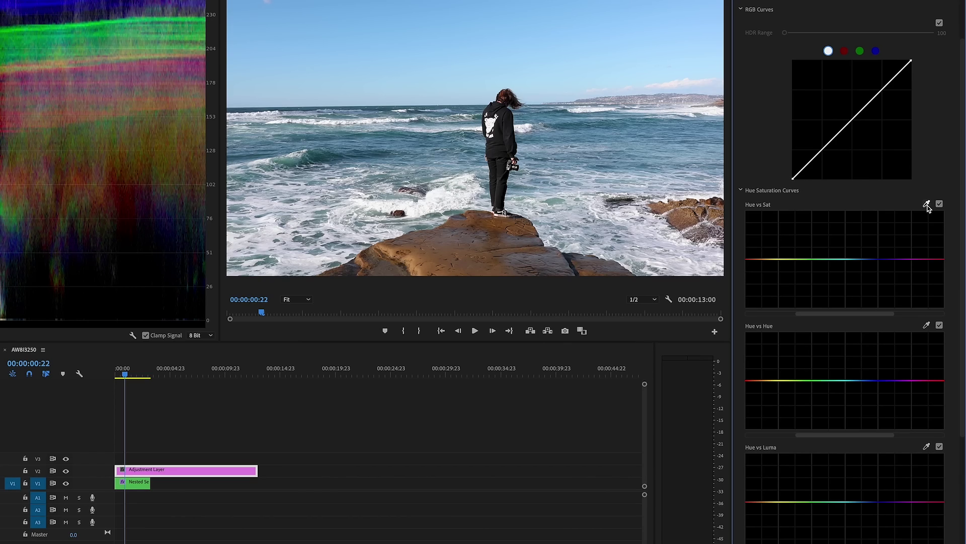
click(928, 205)
click(451, 249)
Step: Adjust the orange Hue vs Sat point to a small saturation boost
click(759, 260)
drag(759, 261, 760, 264)
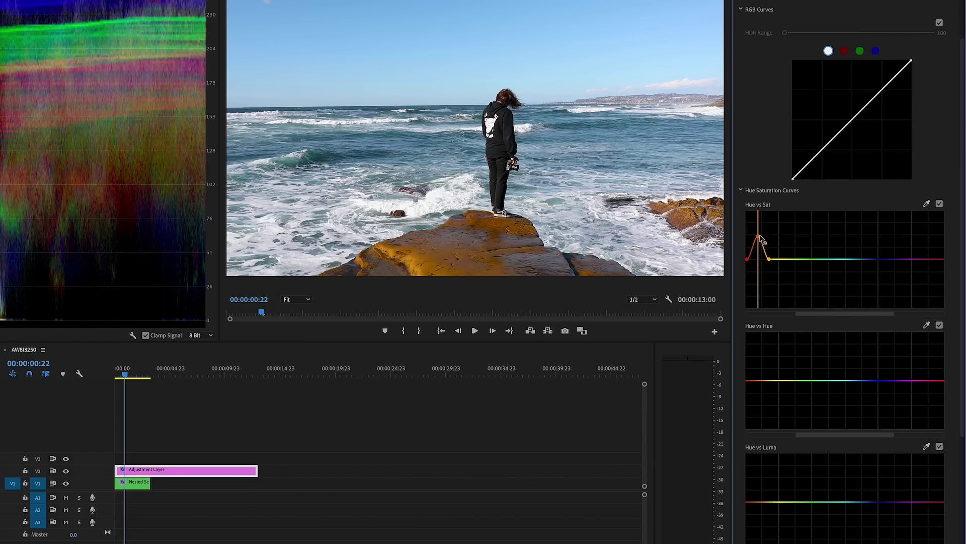
drag(761, 236, 764, 260)
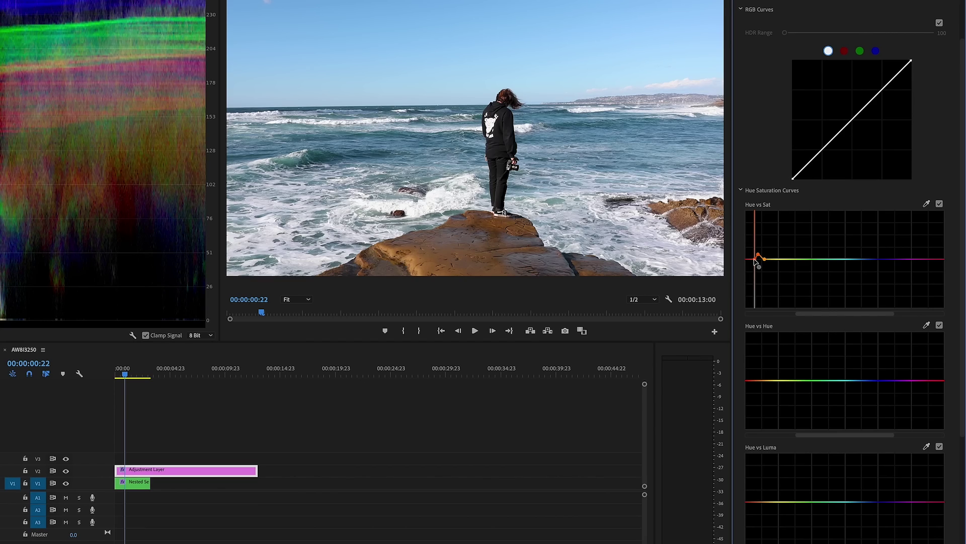
mouse_move(758, 255)
mouse_down()
mouse_move(759, 243)
mouse_move(759, 254)
mouse_up()
drag(758, 259, 758, 252)
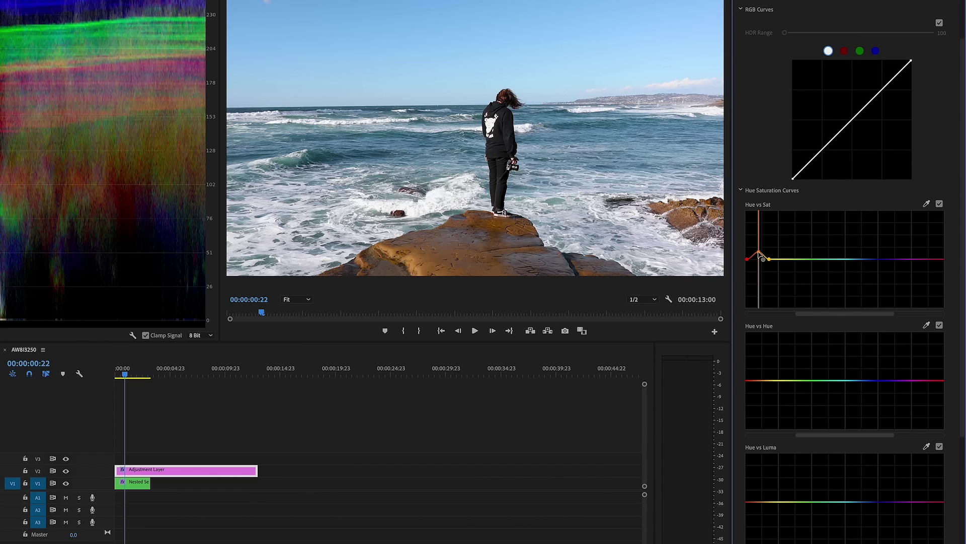
scroll(761, 257, down, 2)
click(927, 154)
Step: Sample the ocean's cyan-blue into Hue vs Sat and the rock colour into Hue vs Hue
click(609, 146)
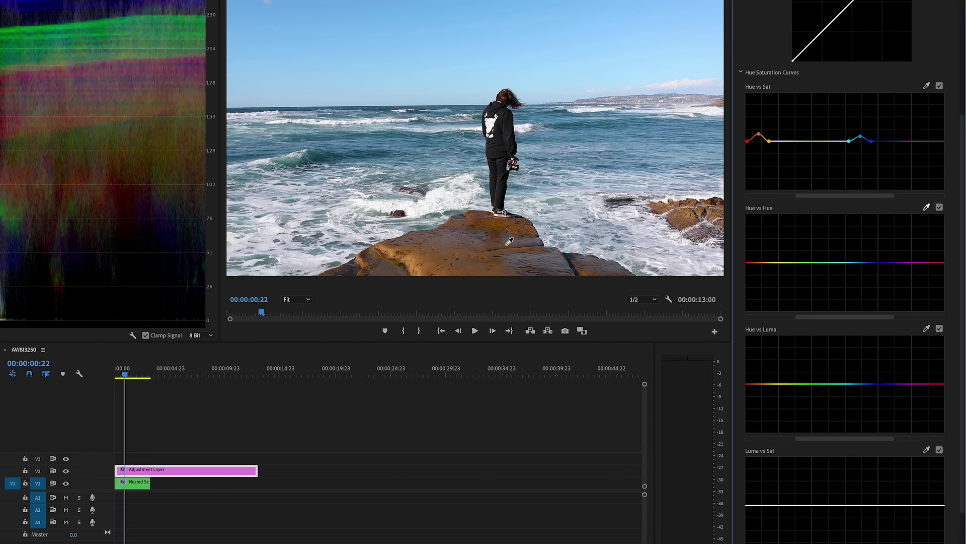
click(455, 241)
Step: Toggle the Hue vs Hue curve on and off to compare, then sample the ocean's cyan-blue into it
click(758, 263)
click(939, 206)
click(939, 207)
click(940, 208)
click(939, 208)
click(939, 208)
click(926, 207)
click(598, 145)
Step: Raise the middle cyan Hue vs Hue point, then pull it back to a subtle teal shift
click(860, 263)
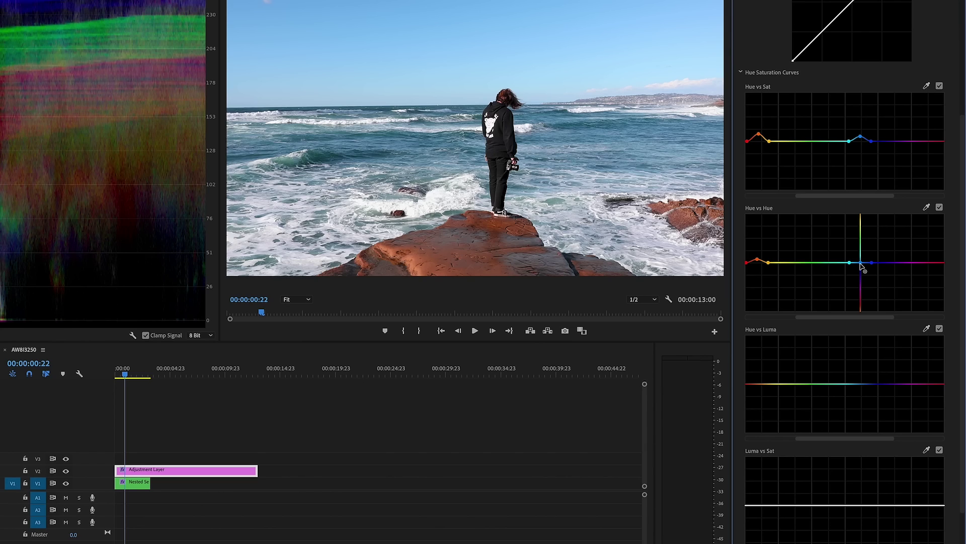
drag(861, 266, 861, 222)
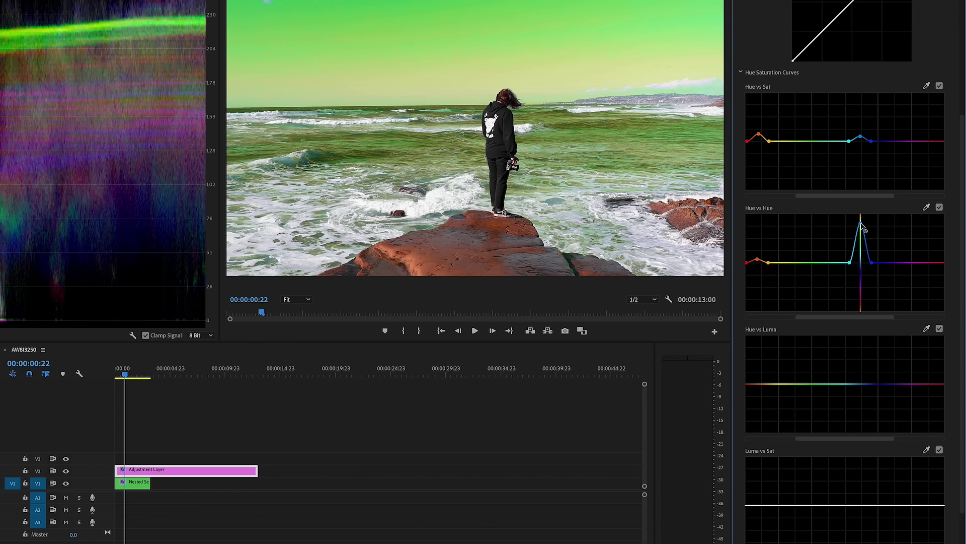
drag(861, 223, 861, 261)
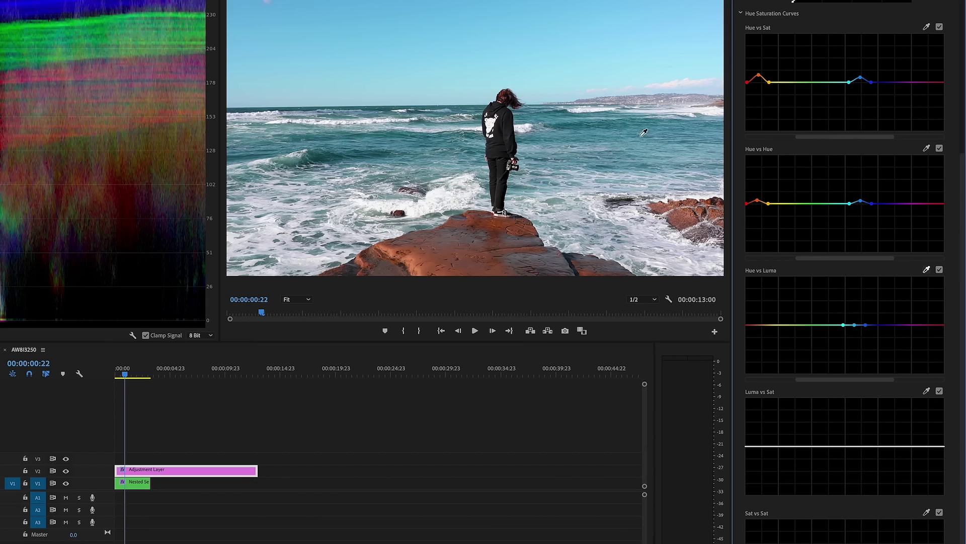
Step: Sample the sky into Hue vs Luma, drag its point down, and zoom the preview to 150%
click(570, 133)
drag(854, 326, 854, 334)
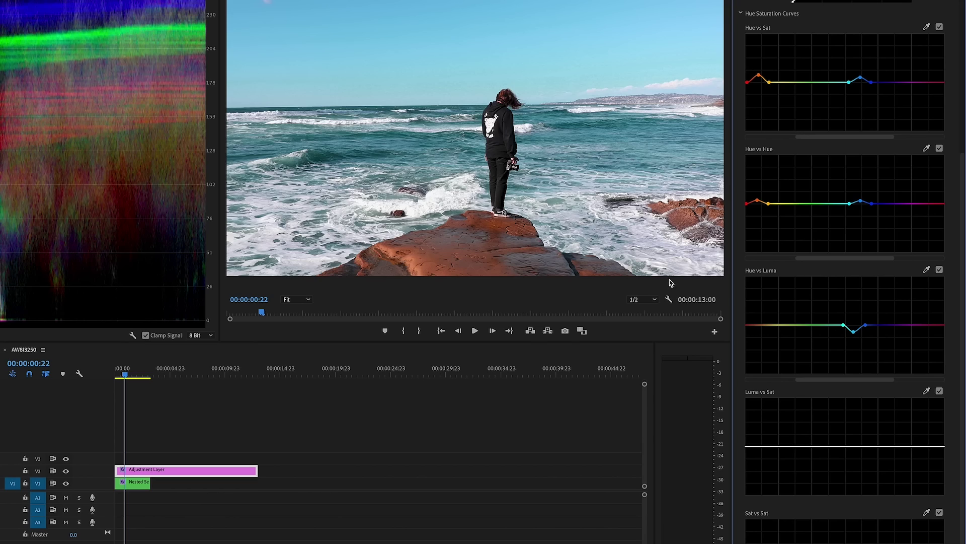
click(297, 299)
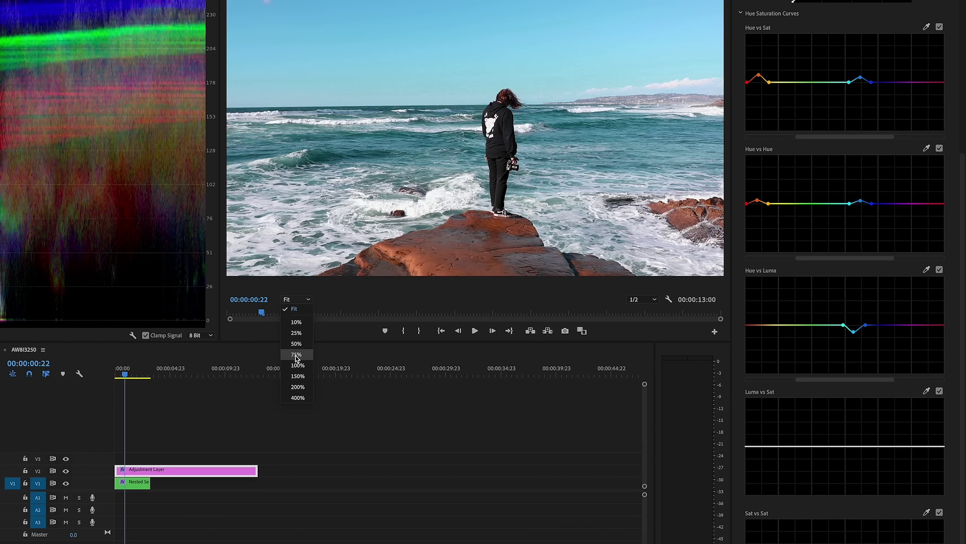
click(298, 376)
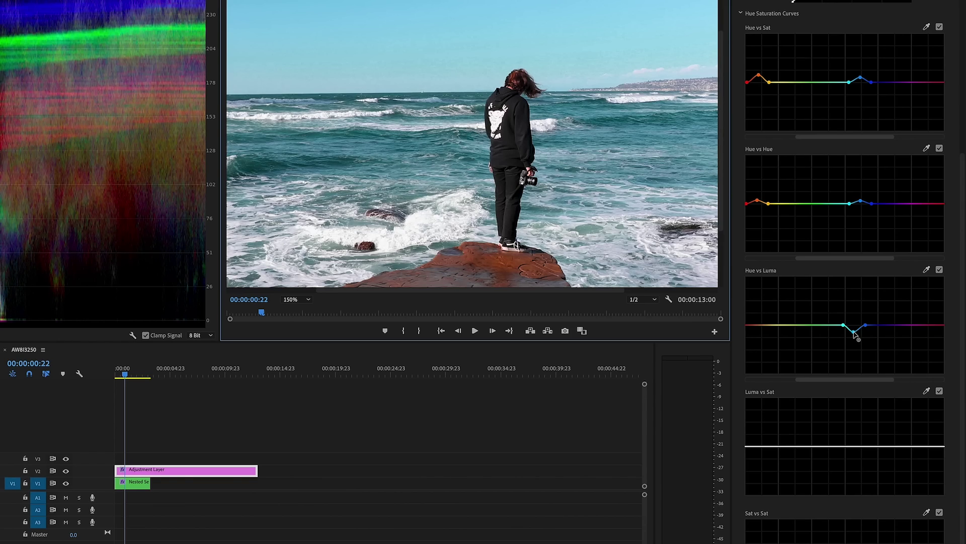
Step: Lift the blue Hue vs Luma point slightly above flat and return the preview to Fit
drag(853, 332, 856, 321)
drag(855, 322, 855, 321)
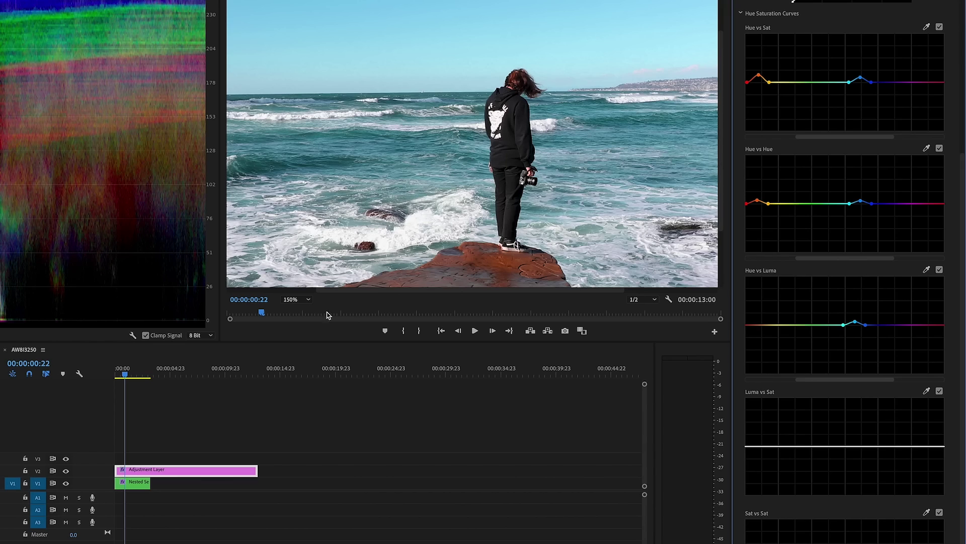
click(304, 300)
click(308, 313)
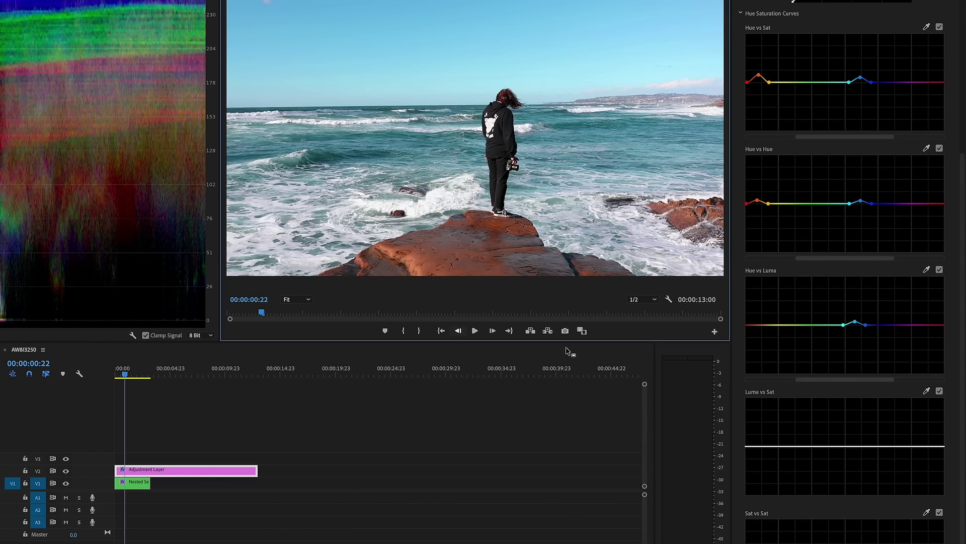
Step: Flatten Hue vs Luma, try a sampled Luma vs Sat dip, then spike Sat vs Sat at low saturation
double_click(857, 325)
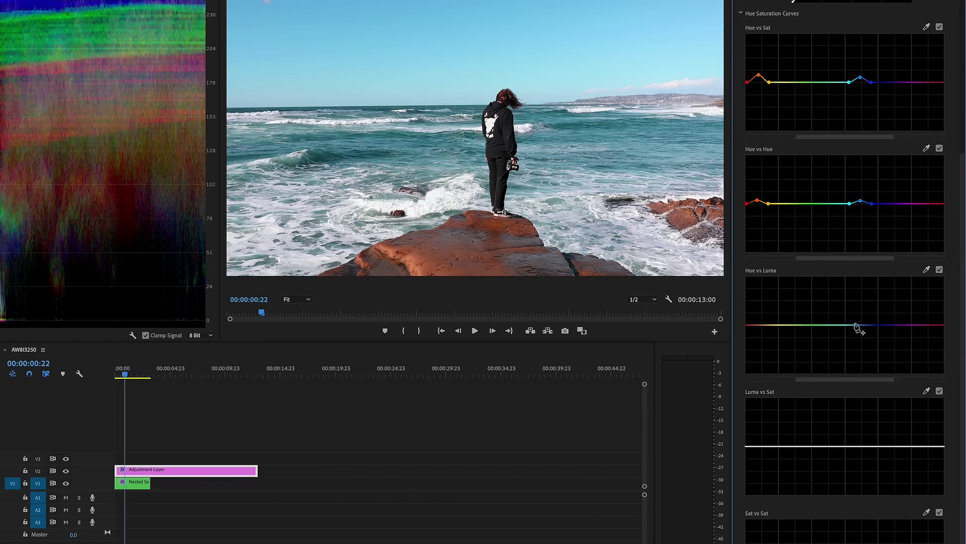
scroll(873, 300, down, 2)
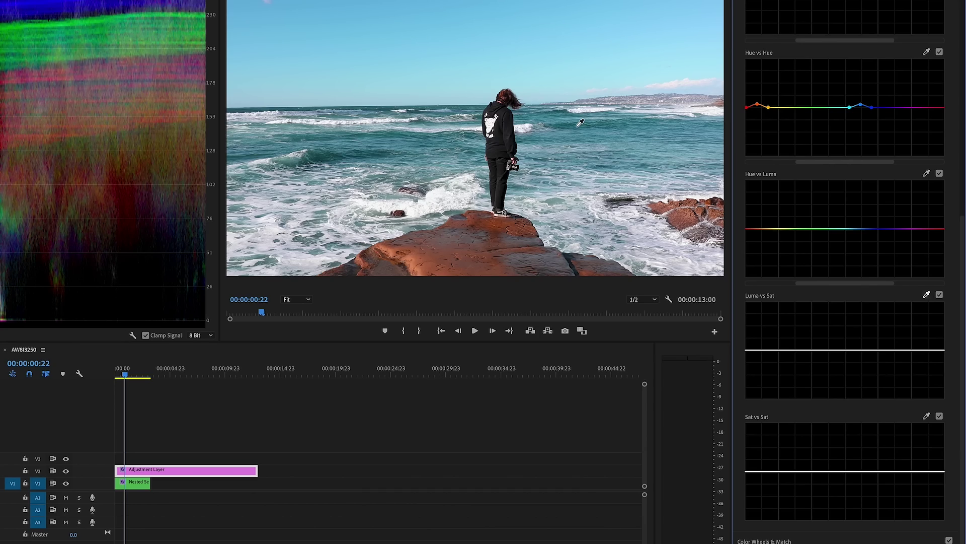
click(573, 126)
drag(826, 350, 824, 371)
double_click(823, 370)
drag(780, 471, 773, 422)
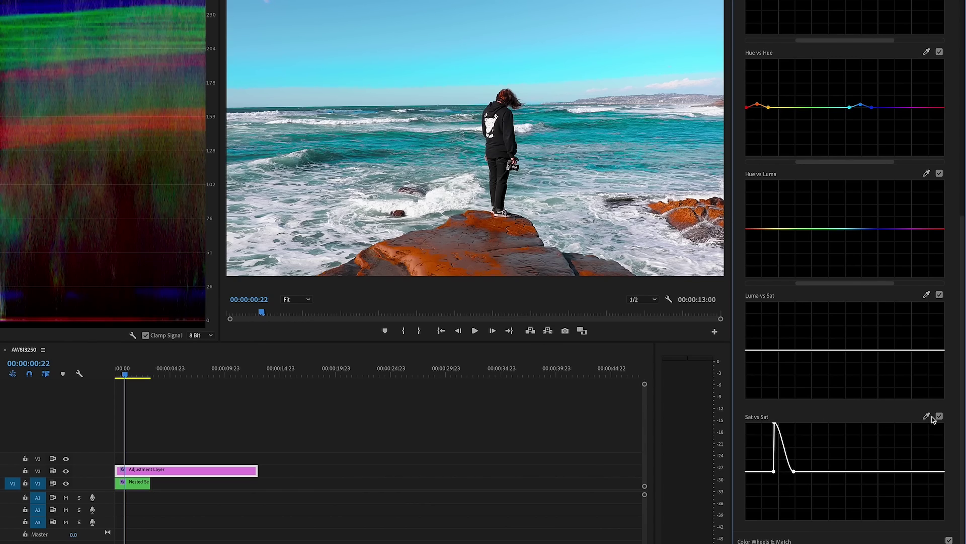
Step: Flatten the Sat vs Sat spike, sample the image, and add a gentle low-saturation boost
double_click(780, 429)
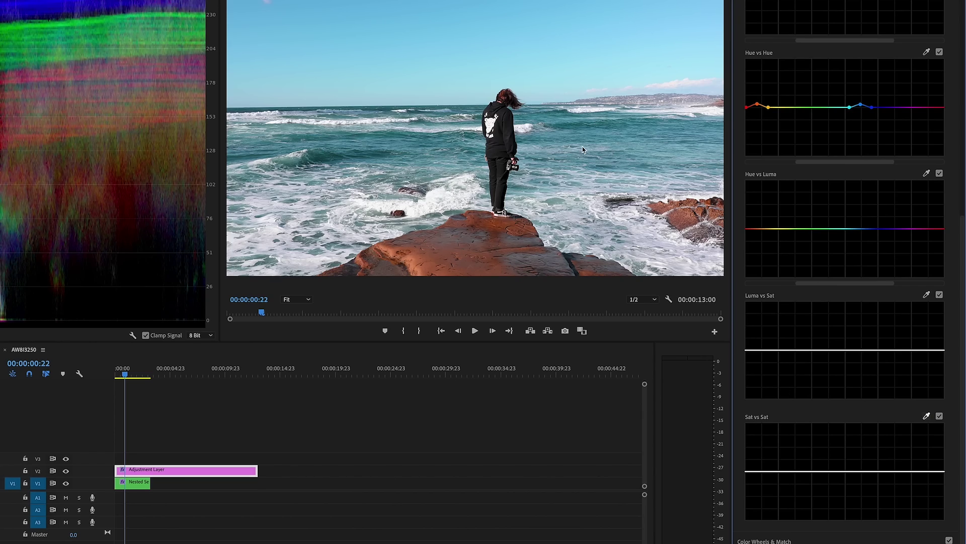
click(565, 134)
drag(780, 463, 781, 459)
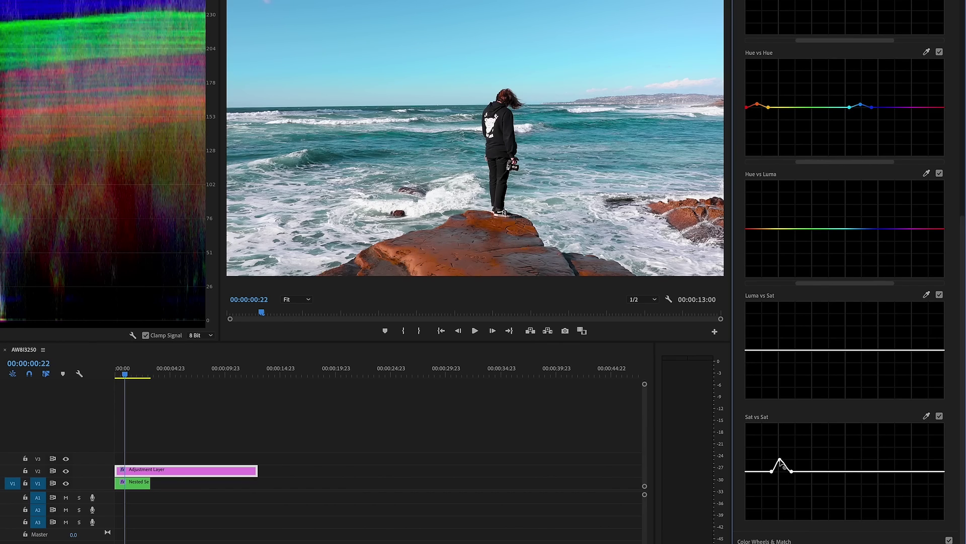